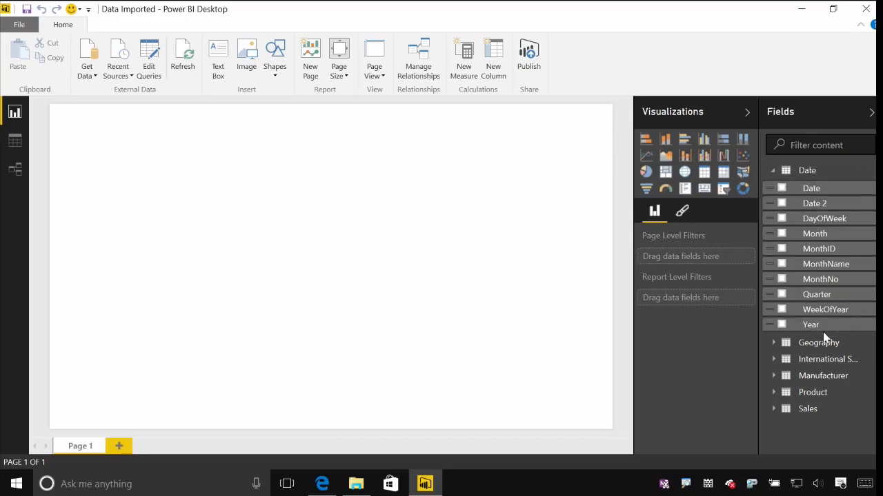
# - Build a table on the blank page from the Date table's Month, MonthID, MonthName and MonthNo fields
pyautogui.moveTo(823, 237); pyautogui.dragTo(403, 254)
pyautogui.moveTo(824, 250); pyautogui.dragTo(357, 260)
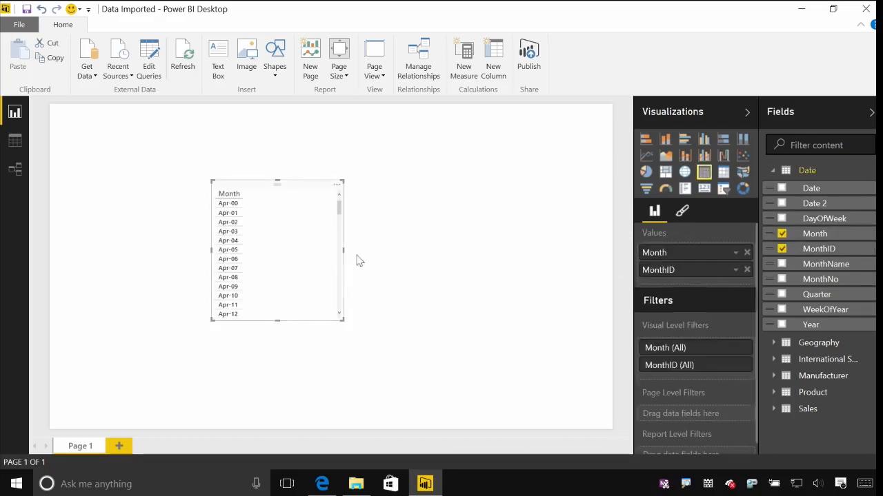
pyautogui.moveTo(842, 267); pyautogui.dragTo(281, 258)
pyautogui.moveTo(770, 284); pyautogui.dragTo(406, 254)
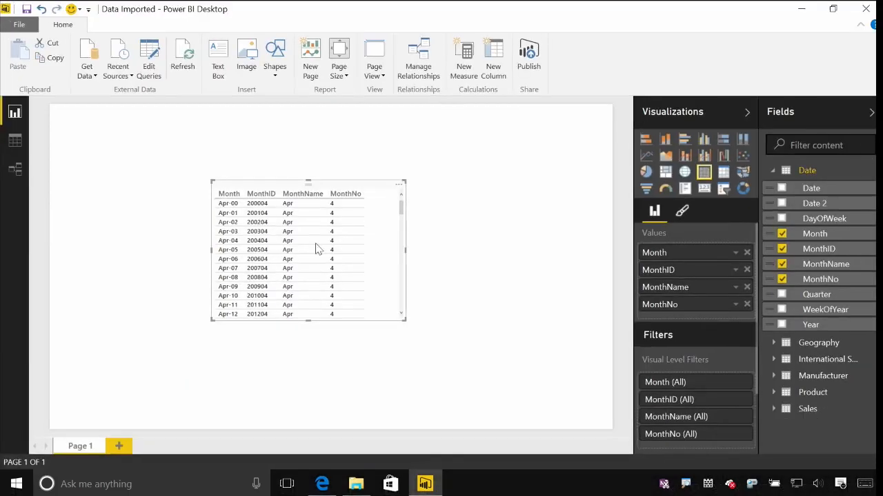
# - Hide the MonthNo, MonthID and Month fields of the Date table from the report view
pyautogui.click(870, 280)
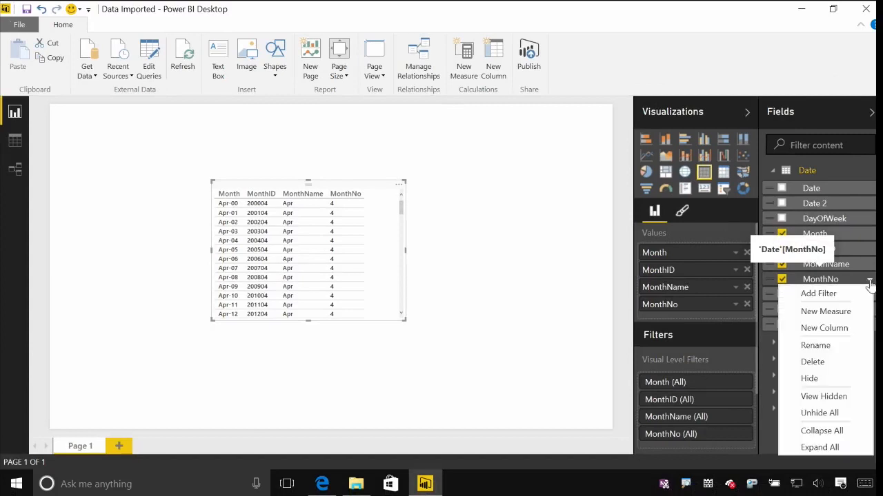
pyautogui.click(835, 380)
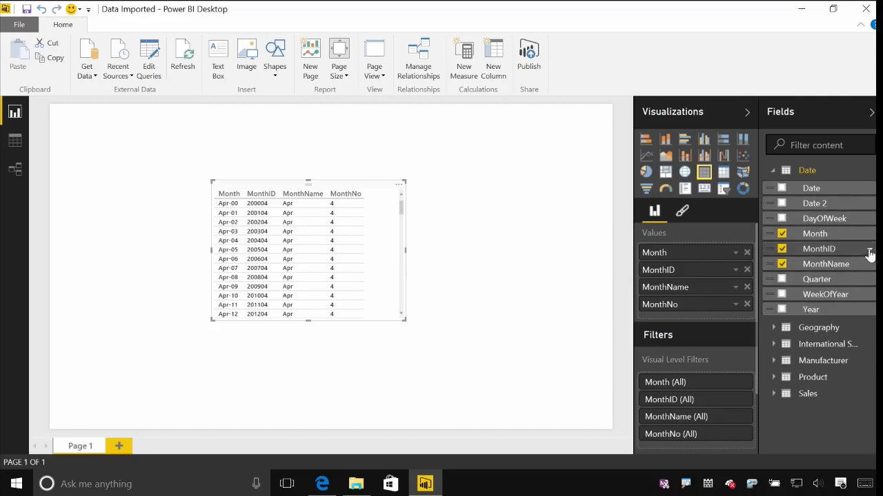
pyautogui.click(869, 252)
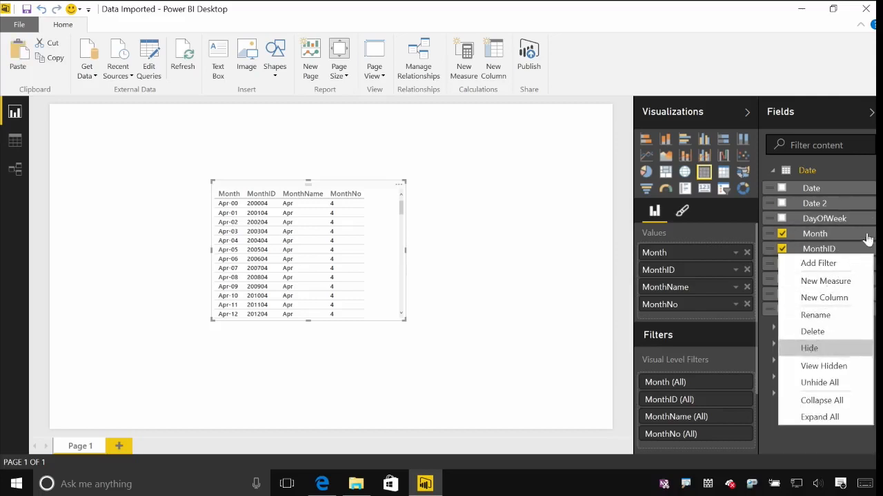
pyautogui.press('Return')
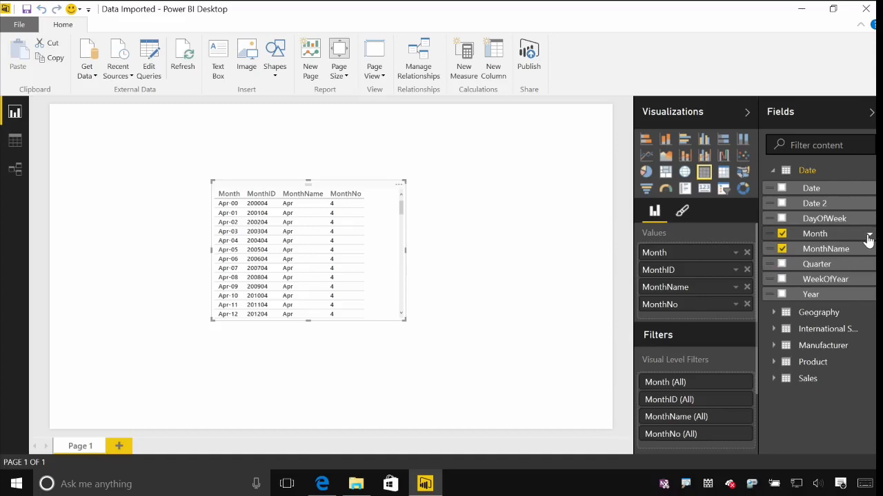
pyautogui.click(869, 236)
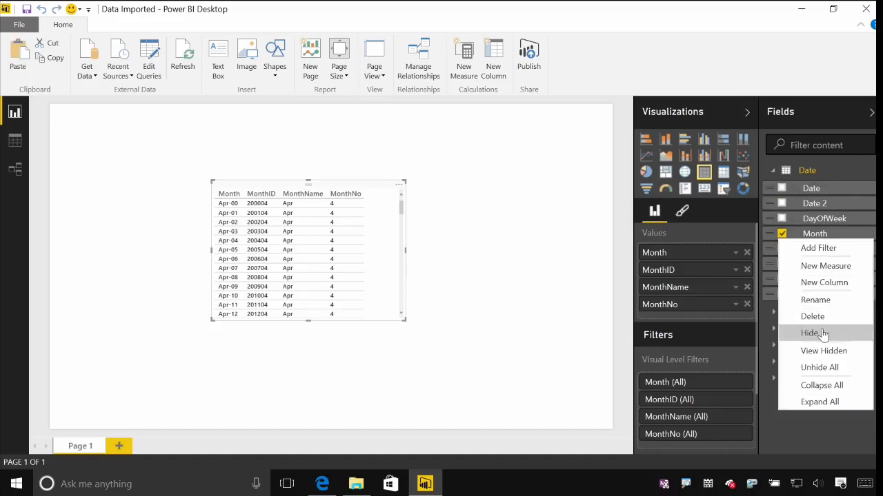
pyautogui.click(821, 334)
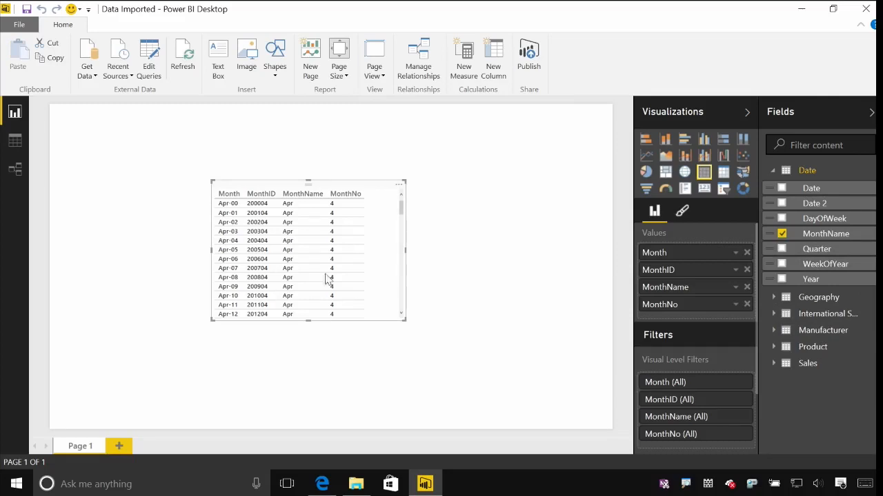
# - Replace the four-column month table with a stacked column chart that uses MonthName as its axis
pyautogui.click(397, 189)
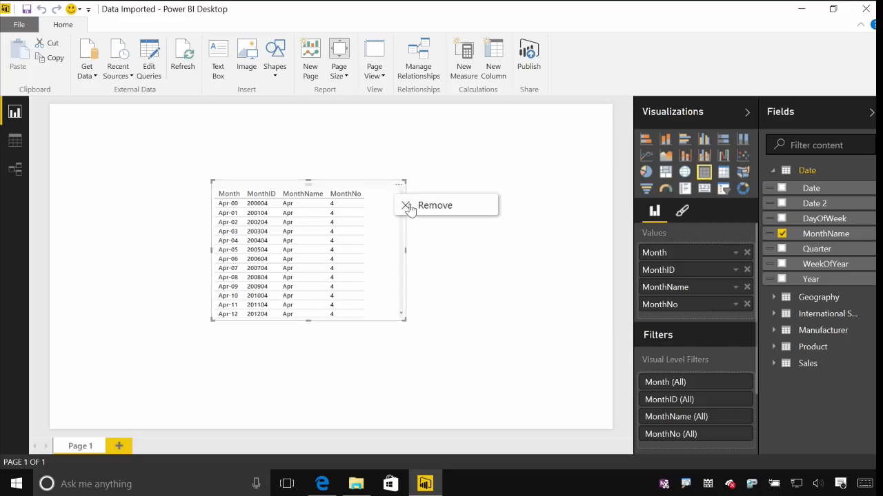
pyautogui.click(413, 208)
pyautogui.moveTo(837, 235); pyautogui.dragTo(341, 261)
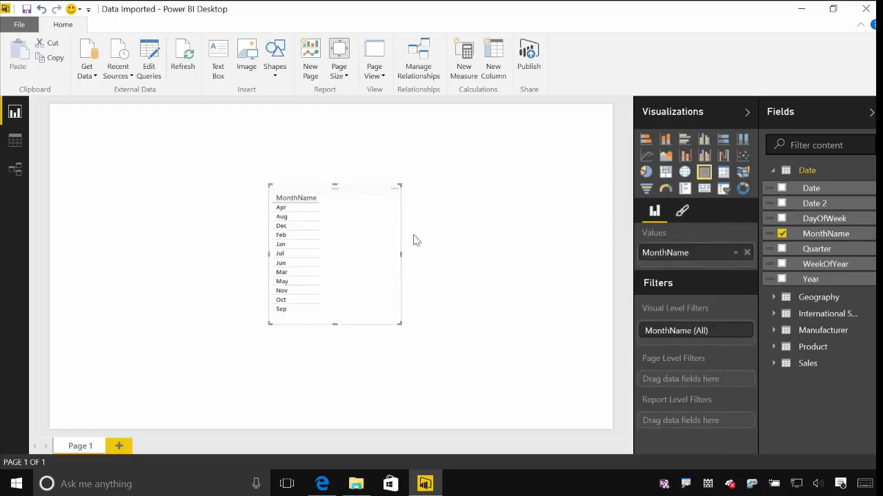
pyautogui.click(665, 138)
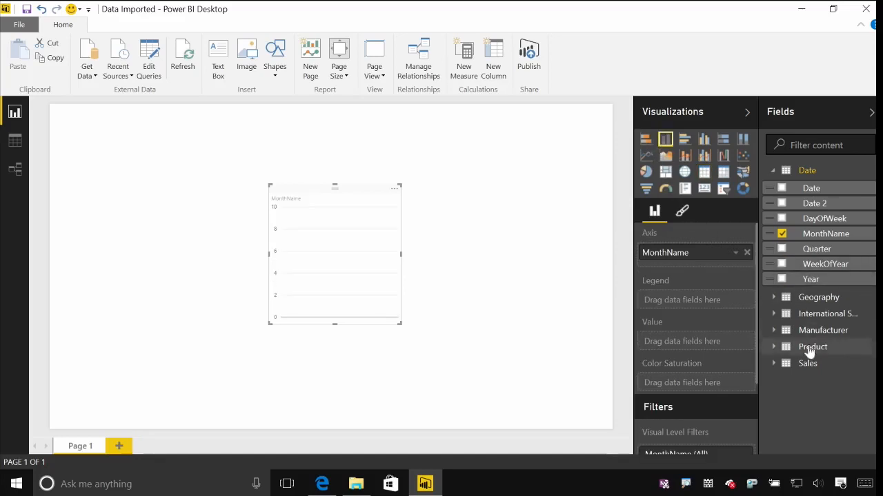
# - Add Revenue from the Sales table as the column chart's value and enlarge the chart
pyautogui.click(773, 363)
pyautogui.scroll(-1, 800, 429)
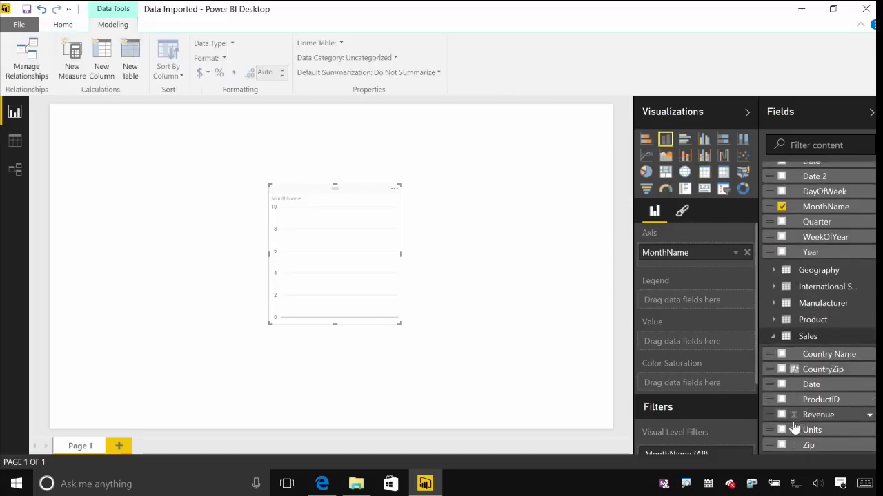
pyautogui.click(781, 414)
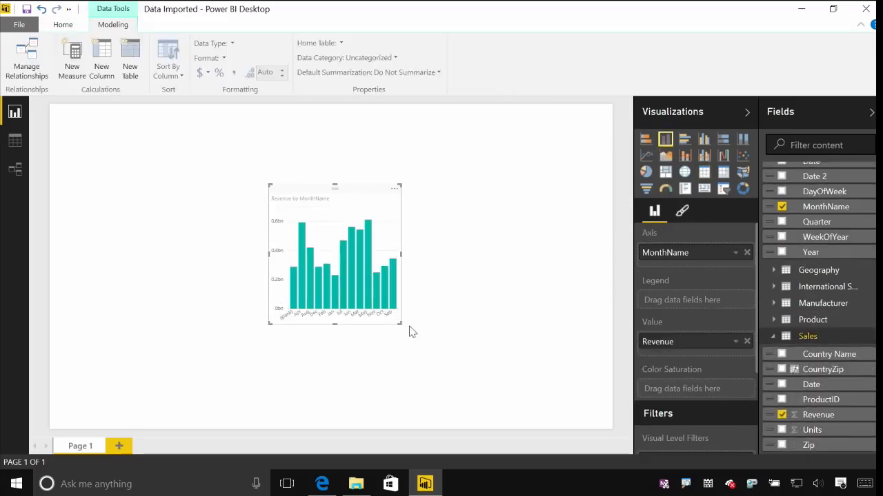
pyautogui.moveTo(400, 323); pyautogui.dragTo(525, 338)
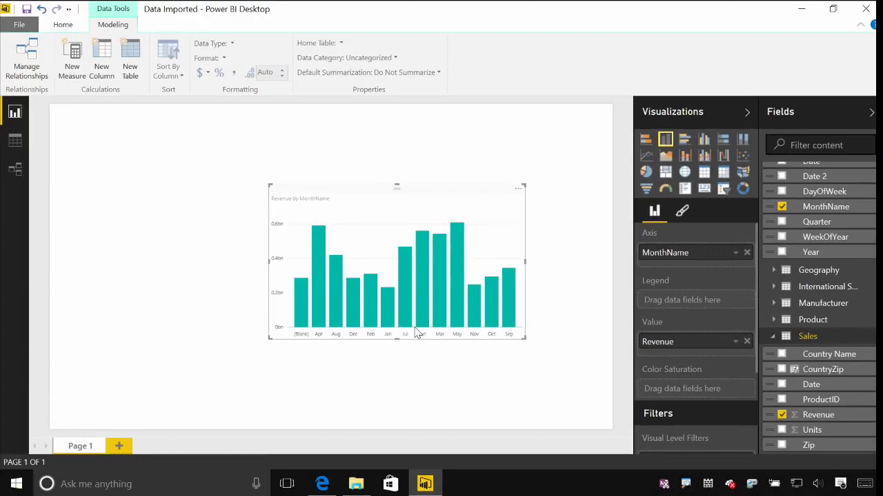
# - Sort the Date table's MonthName column by MonthNo so that the chart's months follow calendar order
pyautogui.click(777, 337)
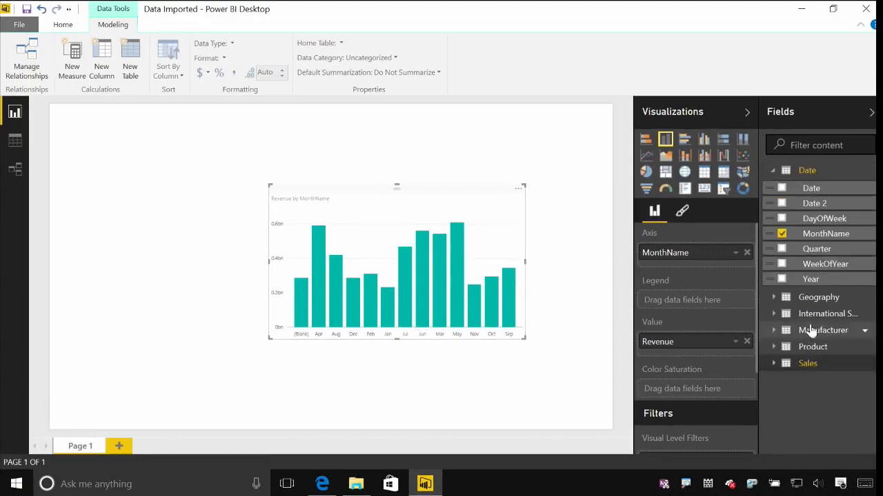
pyautogui.click(833, 238)
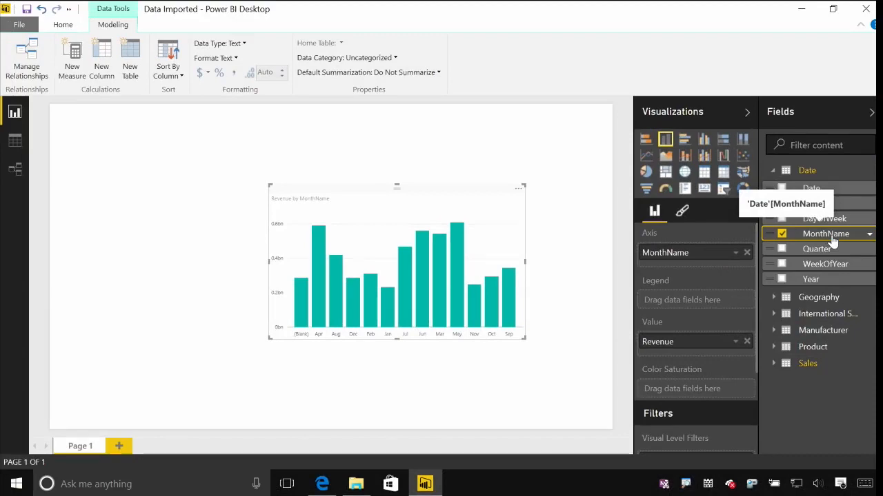
pyautogui.click(181, 76)
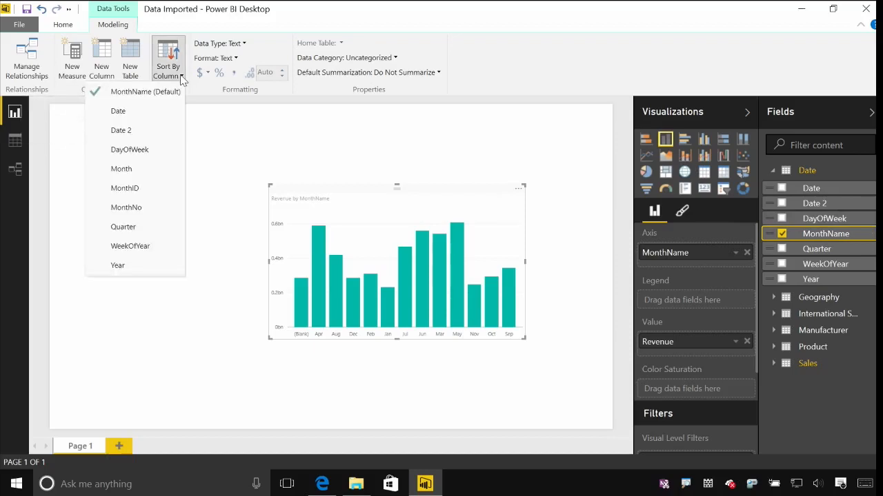
pyautogui.click(153, 209)
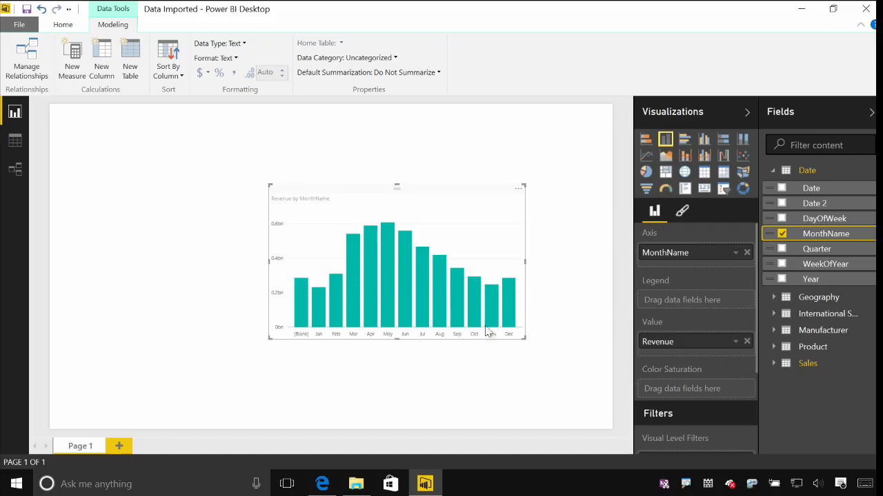
# - Add a table of the Date 2 field beside the chart and set the field's date format to 14-Mar-01
pyautogui.moveTo(825, 204); pyautogui.dragTo(187, 241)
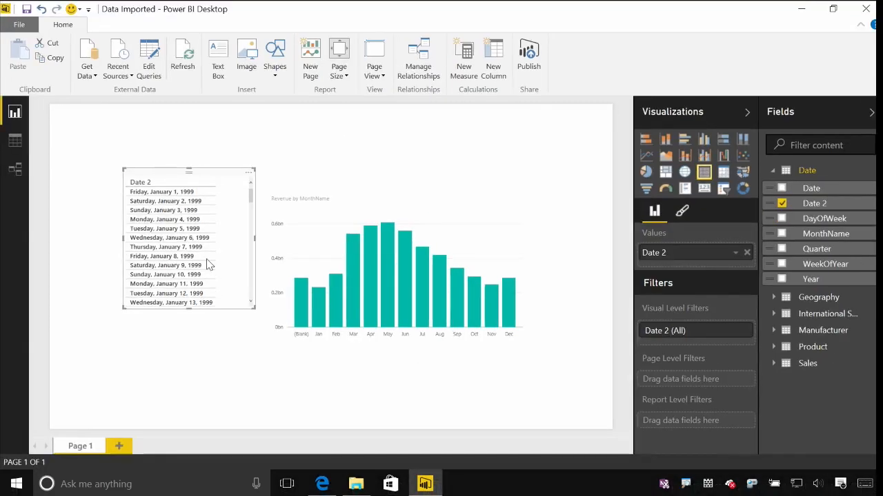
pyautogui.click(816, 204)
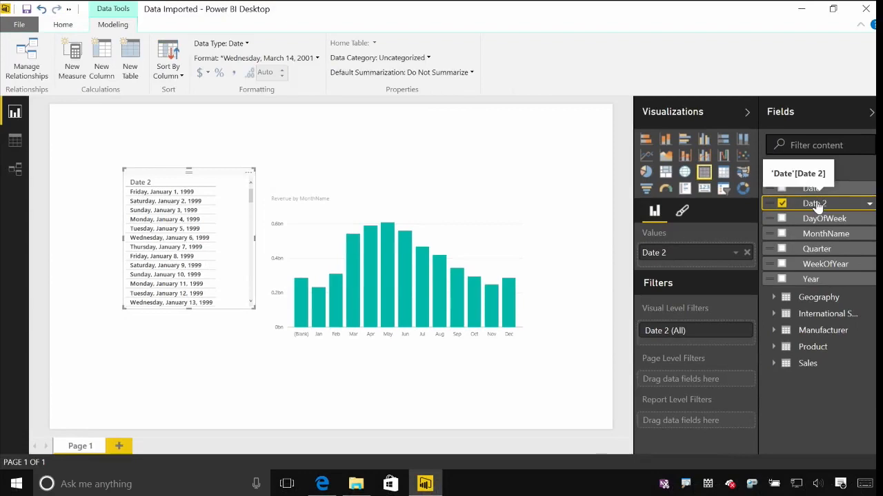
pyautogui.click(241, 60)
pyautogui.moveTo(262, 105)
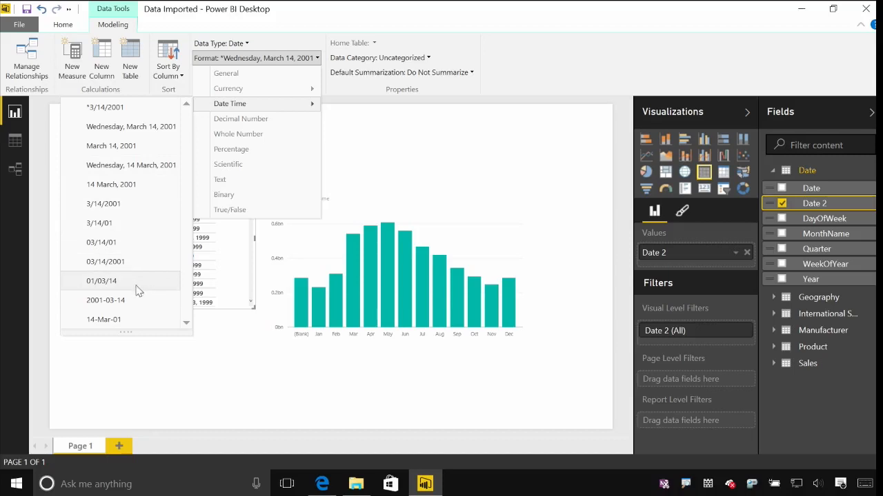
pyautogui.click(133, 319)
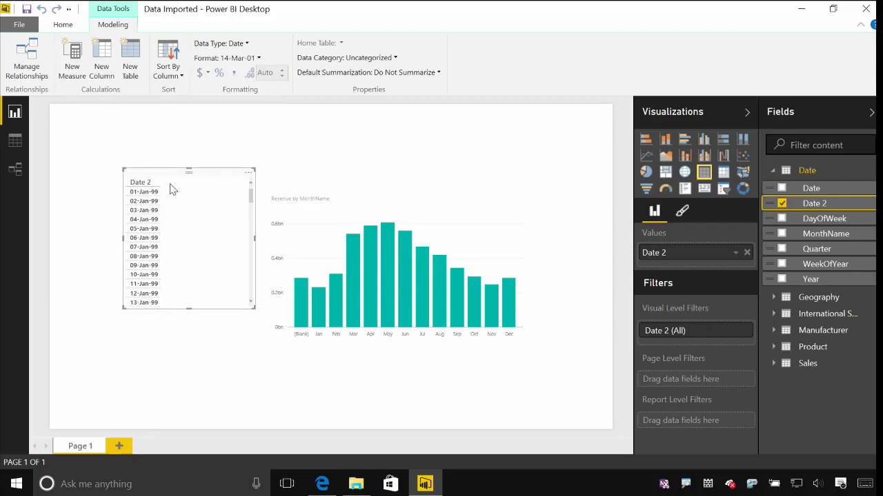
pyautogui.click(245, 44)
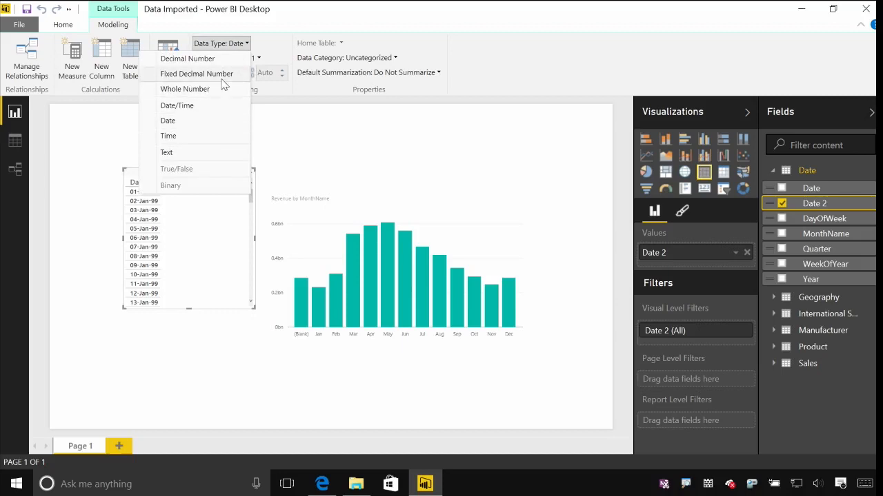
pyautogui.click(244, 45)
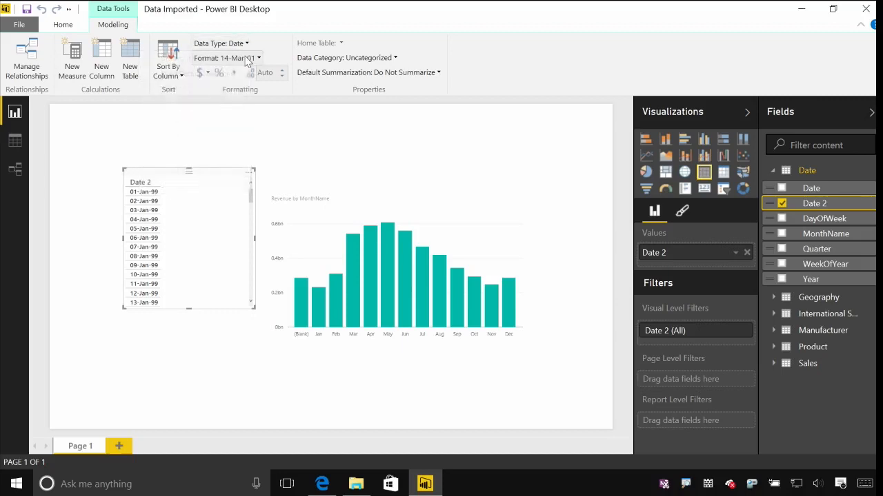
pyautogui.click(248, 58)
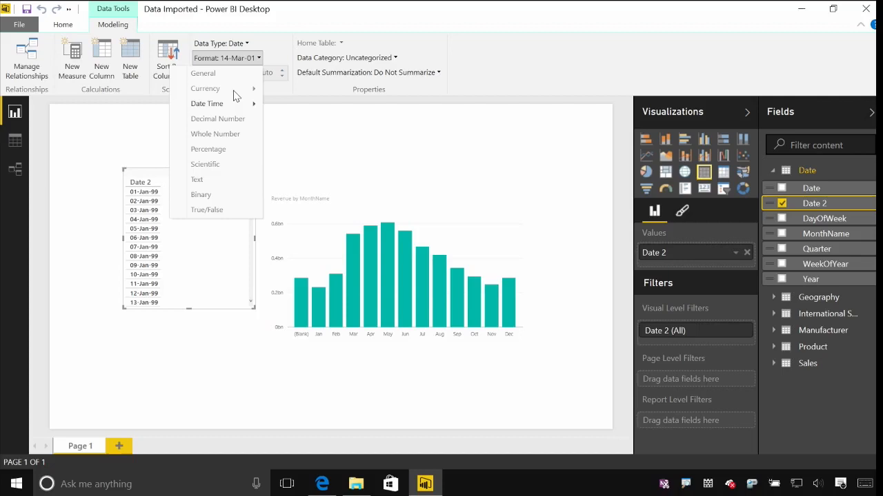
pyautogui.click(266, 38)
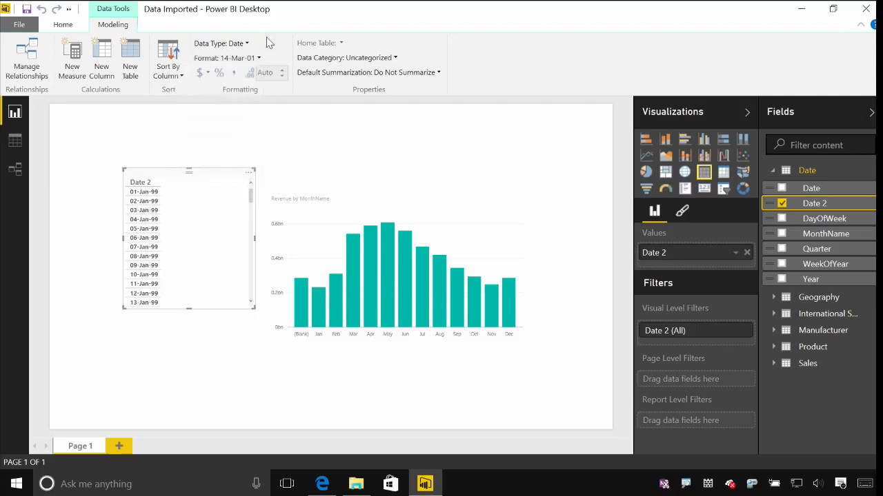